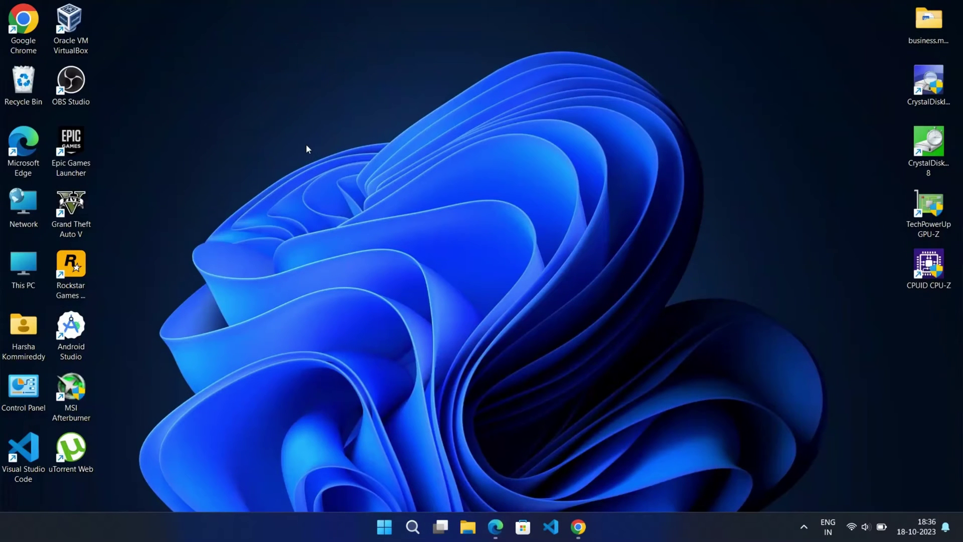
- Refresh the Windows desktop from its right-click menu
right_click(306, 145)
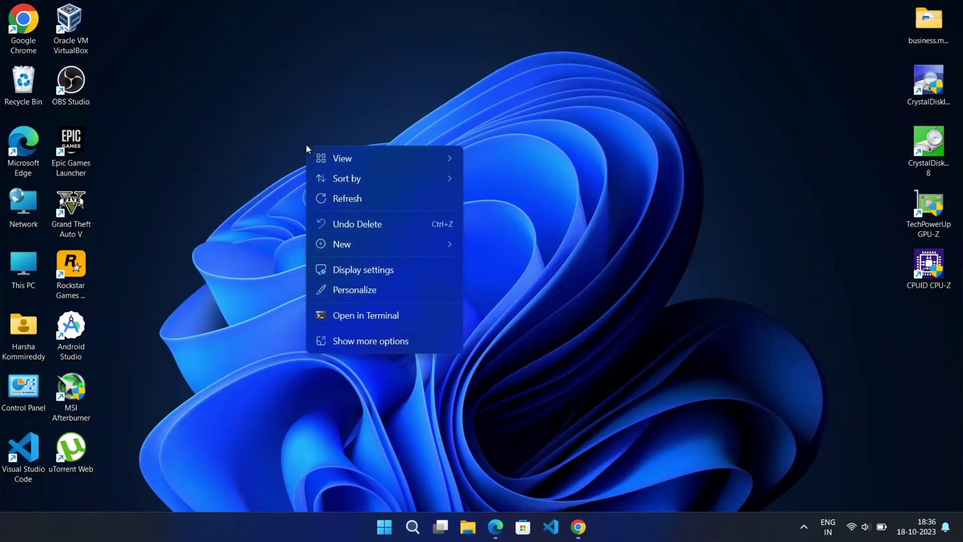
click(381, 194)
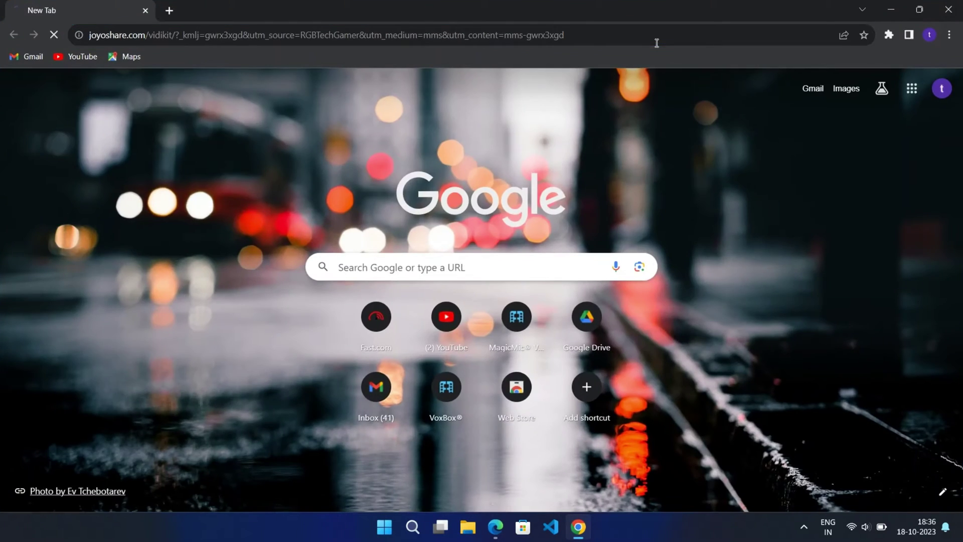
- Load the Joyoshare VidiKit web page and scroll through its product details
key(Return)
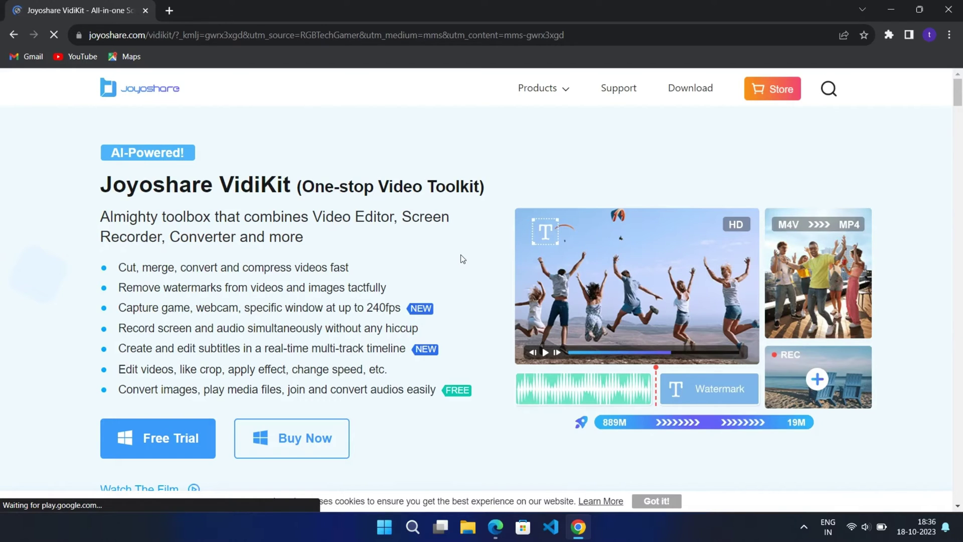
scroll(462, 259, down, 1)
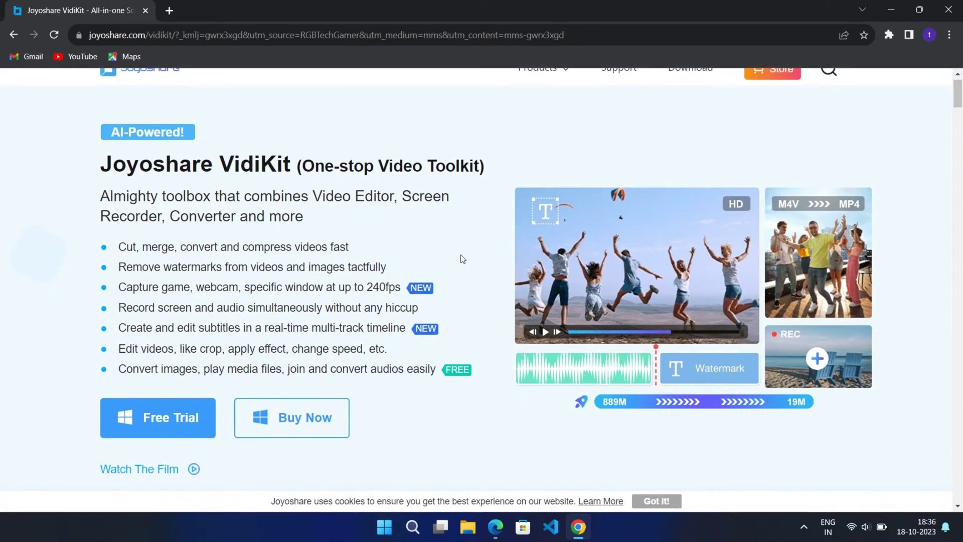
scroll(417, 390, down, 3)
scroll(418, 390, down, 3)
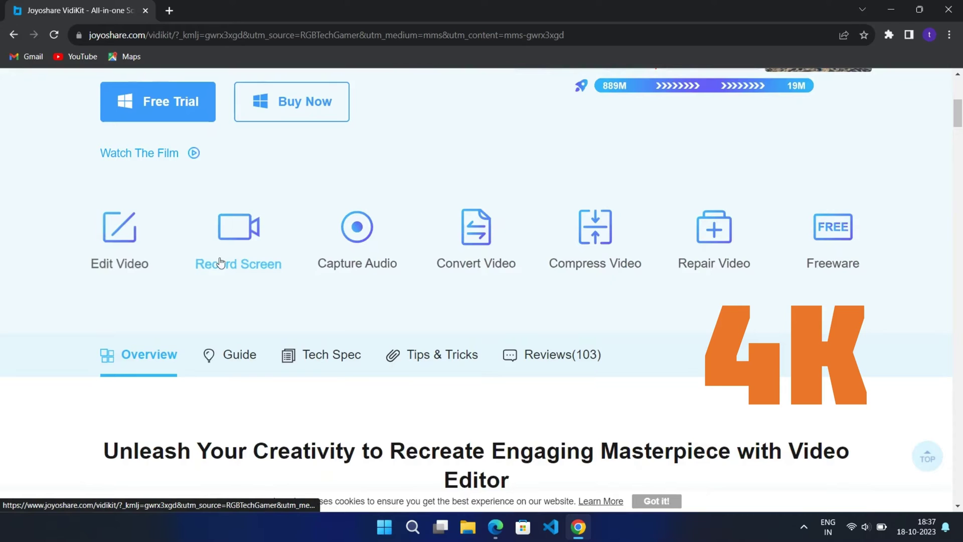
scroll(394, 428, down, 6)
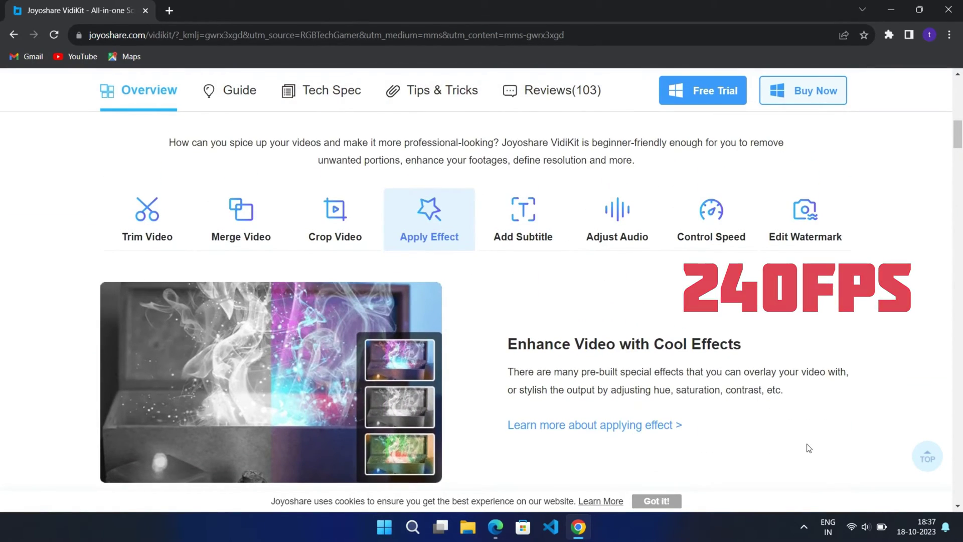
scroll(806, 447, up, 5)
scroll(806, 444, up, 3)
scroll(806, 443, up, 4)
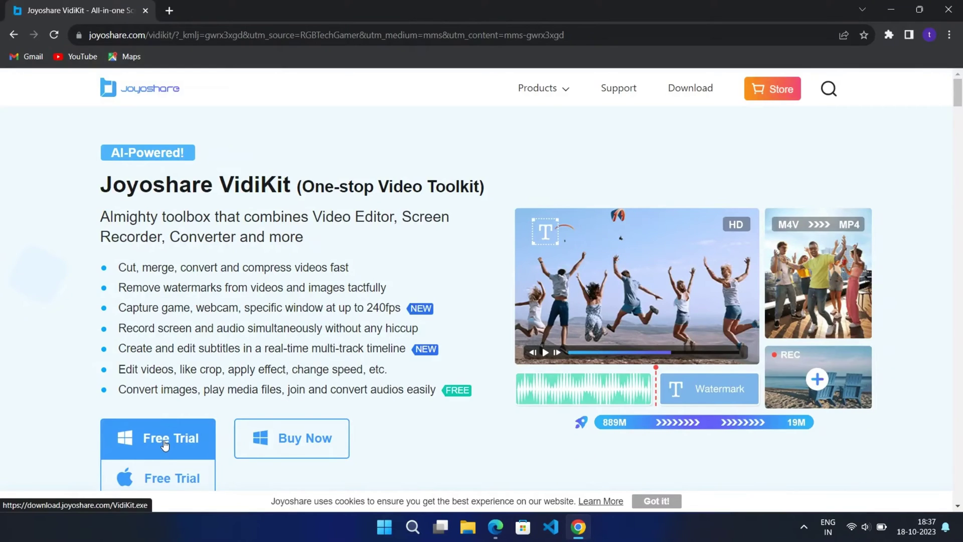
scroll(165, 444, down, 1)
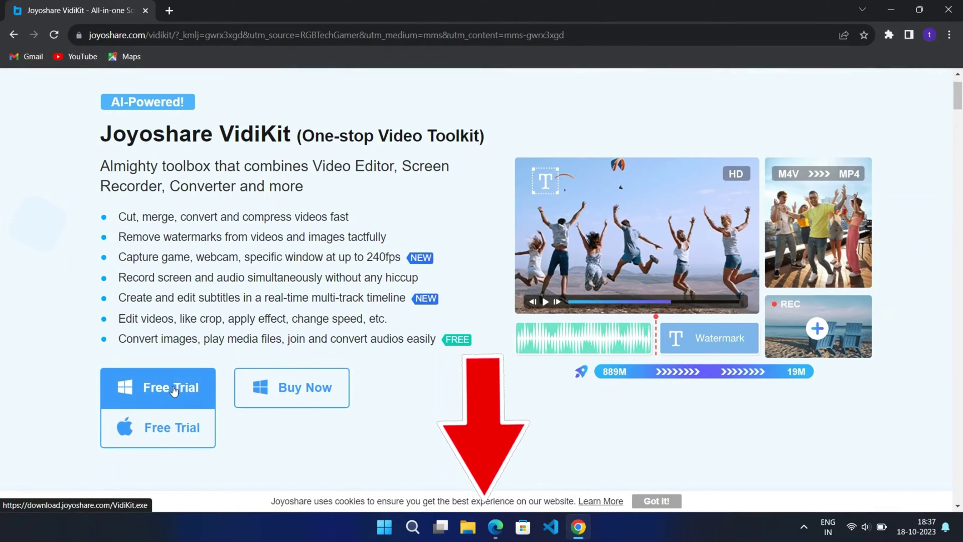
- Download the Windows free trial VidiKit.exe (71.1 MB) and run the installer
click(174, 390)
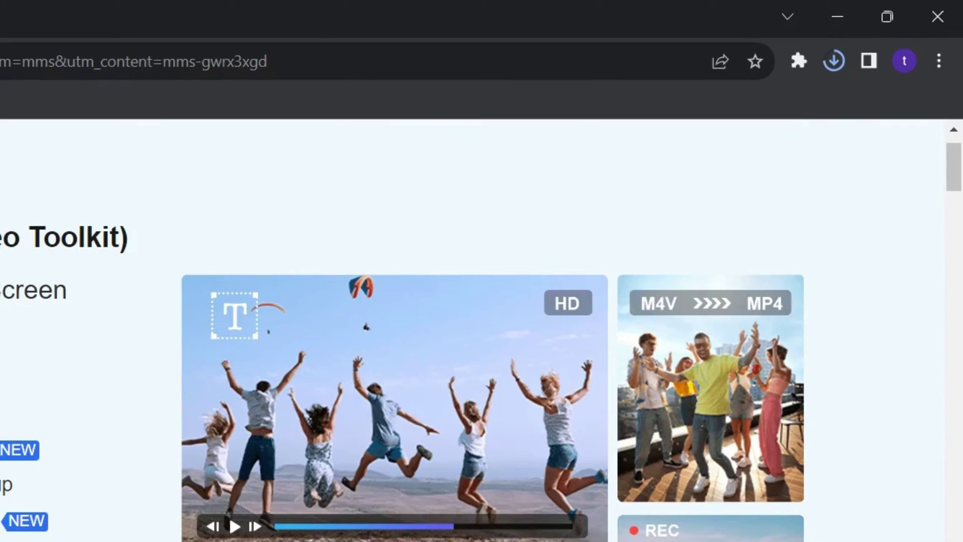
click(886, 38)
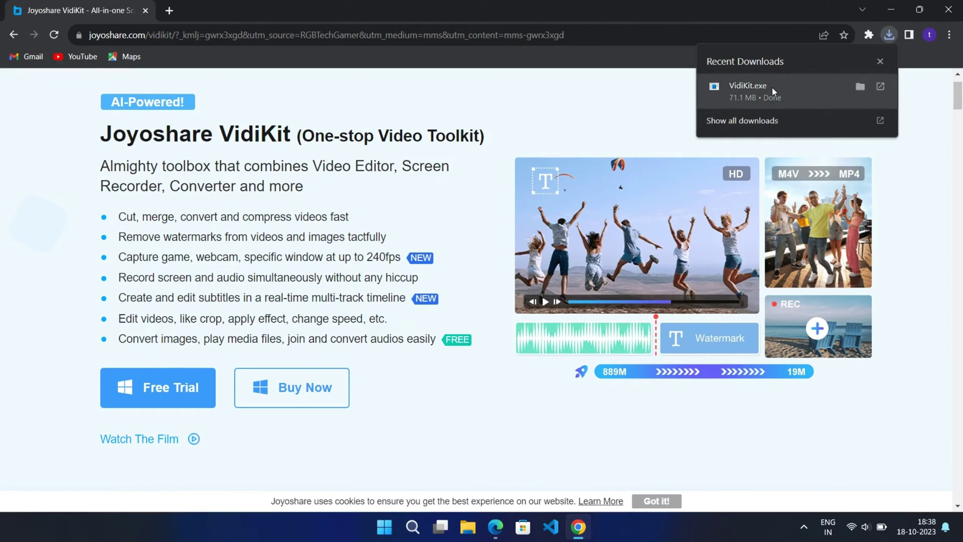
click(772, 86)
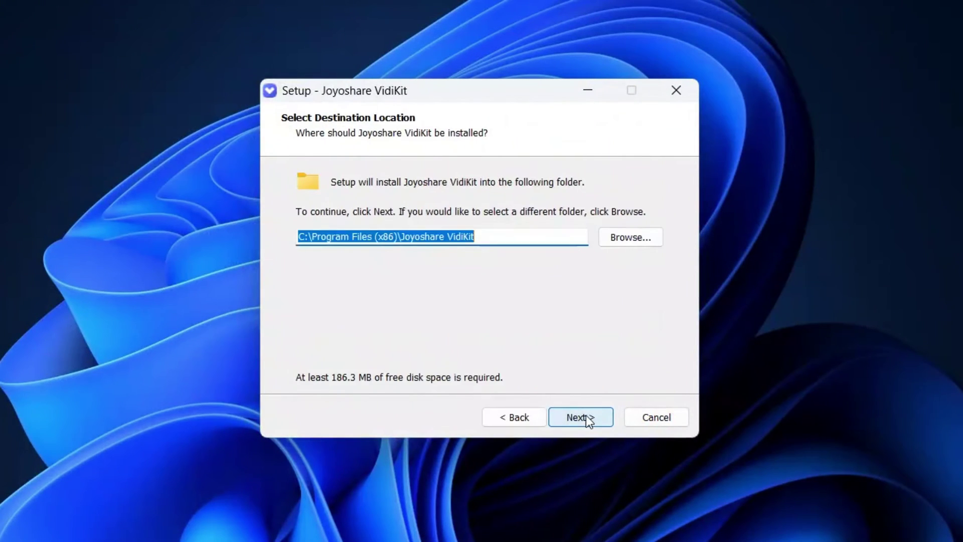
- Install VidiKit to C:\Program Files (x86)\Joyoshare VidiKit and launch it
click(586, 416)
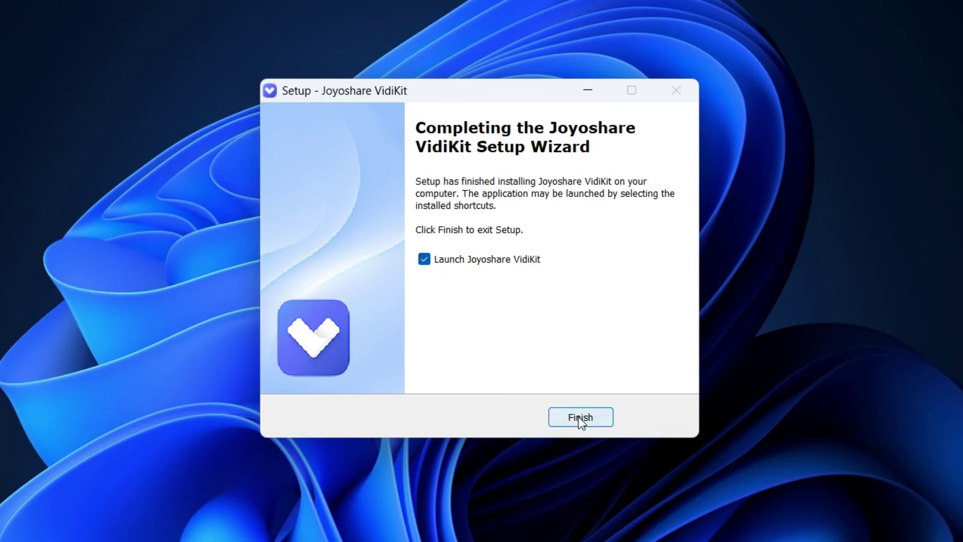
click(579, 417)
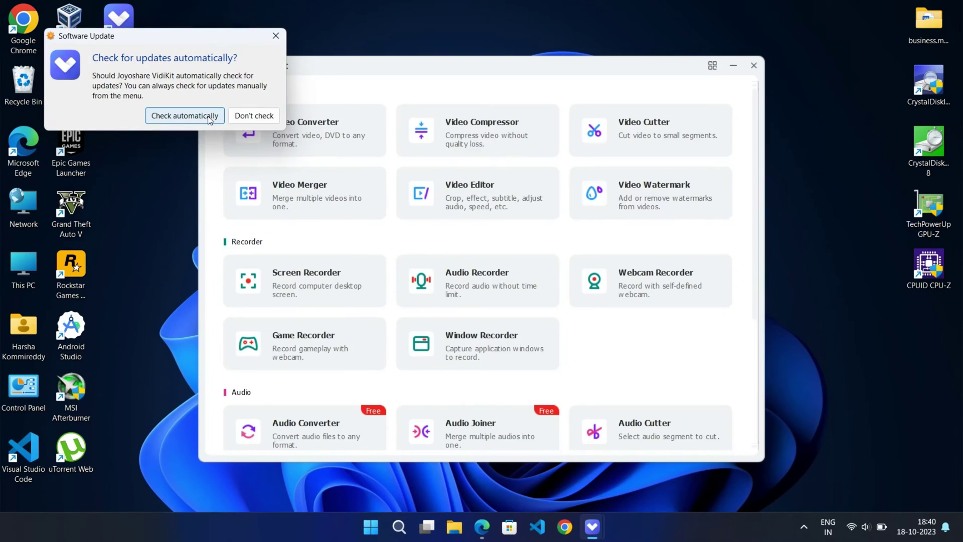
- Choose Check automatically for updates, then browse the Video, Recorder, Audio, Image and Toolbox tools
click(276, 36)
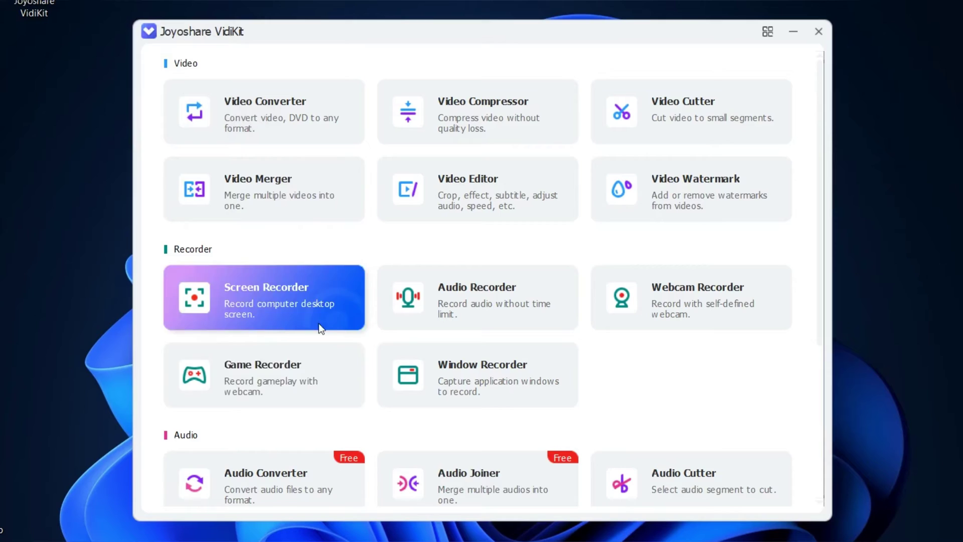
scroll(752, 401, down, 2)
scroll(748, 376, down, 2)
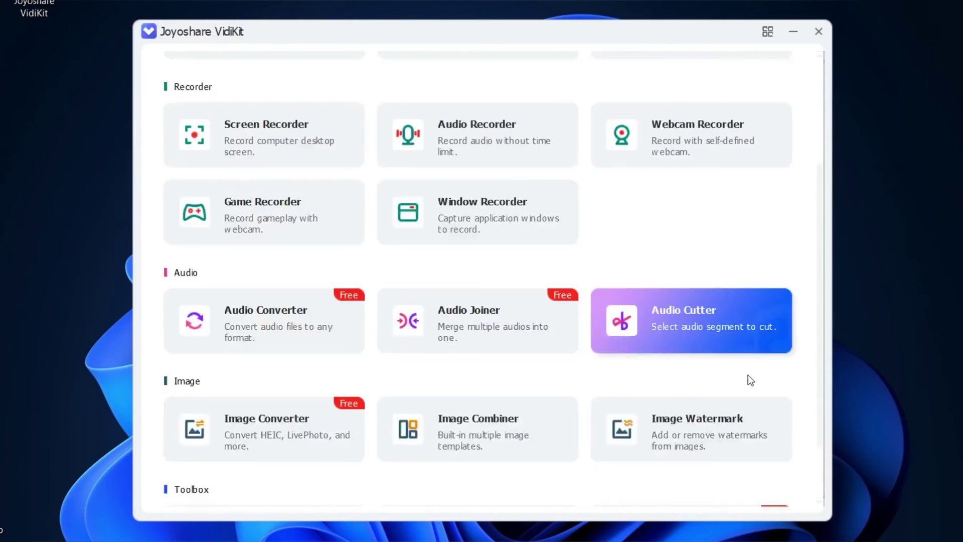
scroll(748, 379, up, 2)
scroll(748, 381, up, 2)
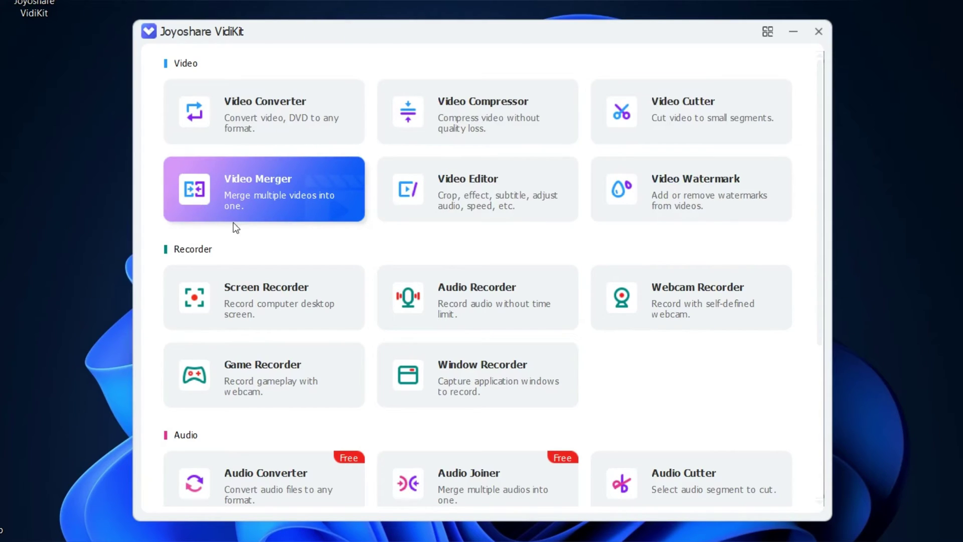
scroll(230, 228, down, 1)
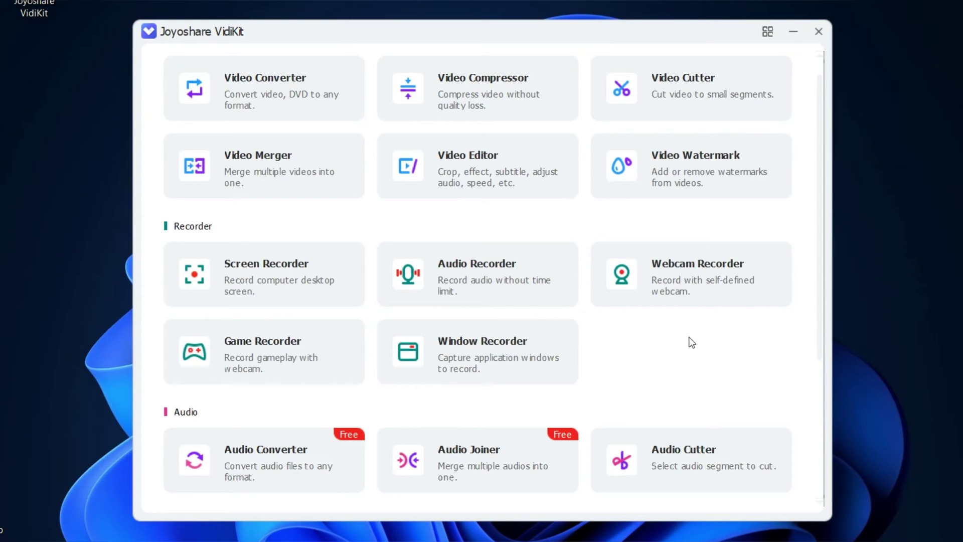
scroll(691, 342, down, 3)
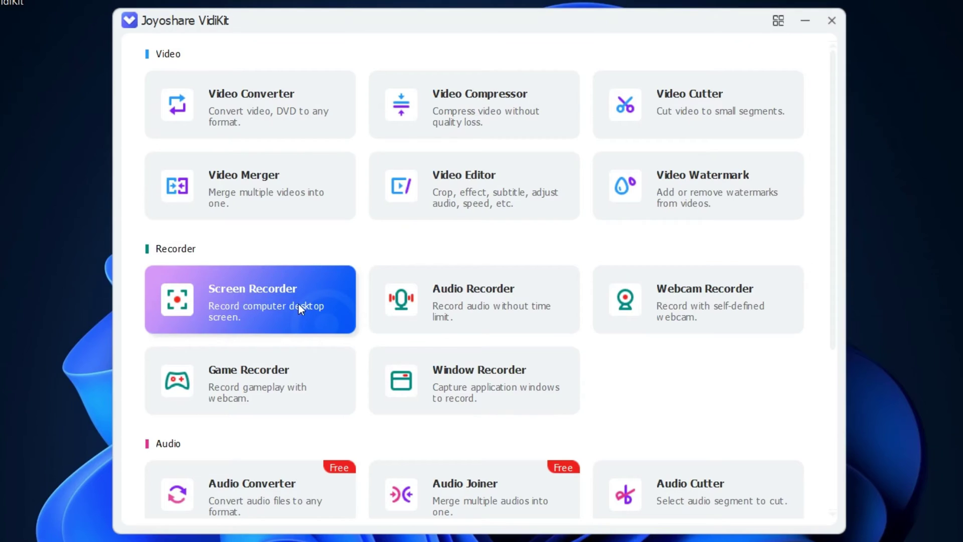
- Set Screen Recorder to Full Screen (1536×864) instead of 640x480 and start recording
click(299, 304)
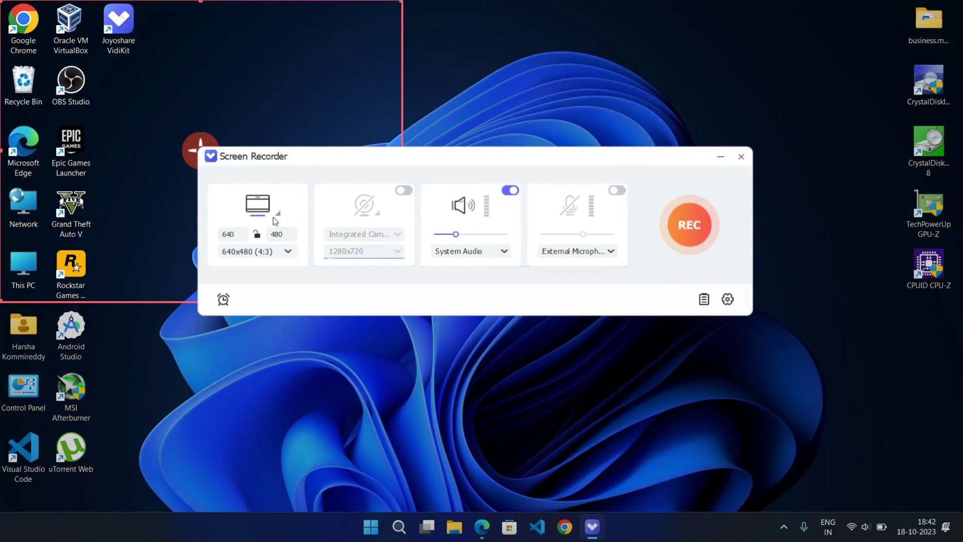
click(289, 250)
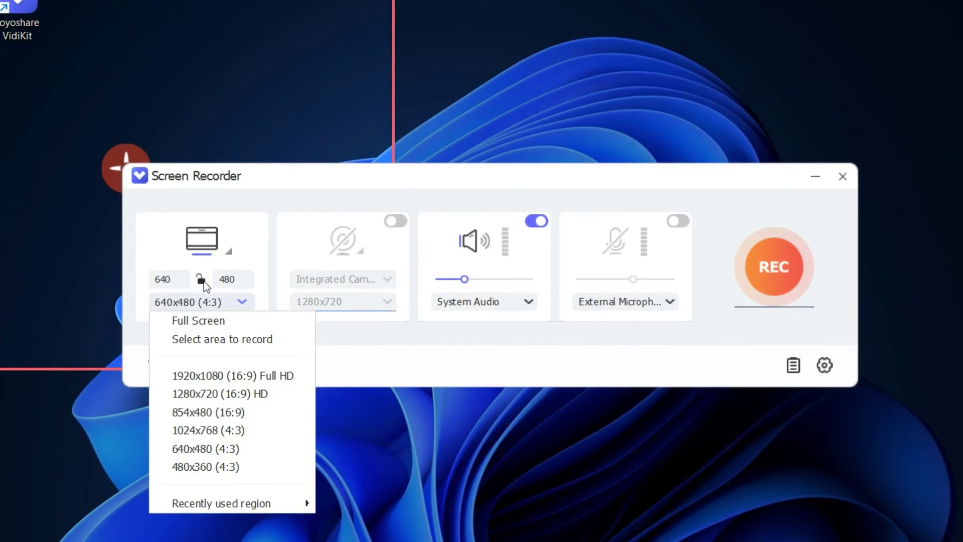
click(203, 282)
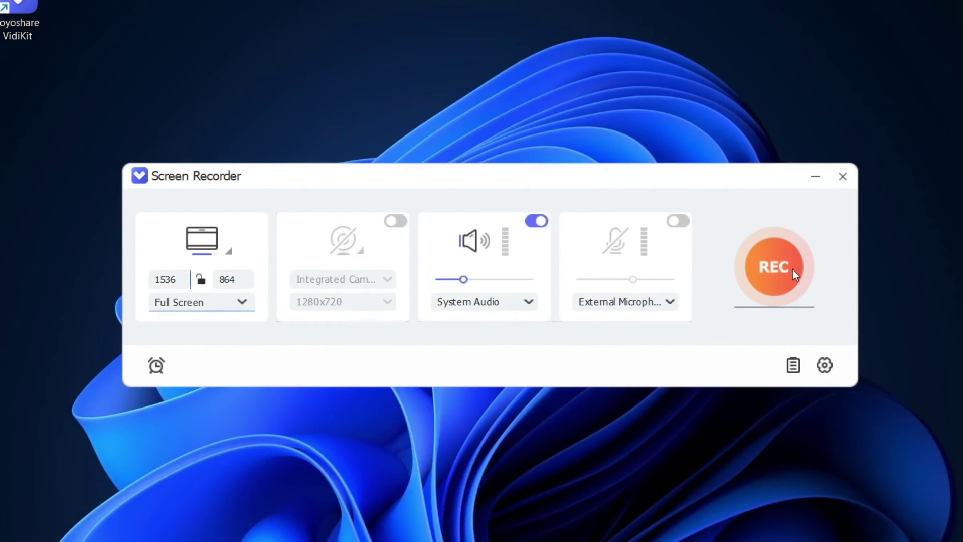
click(771, 270)
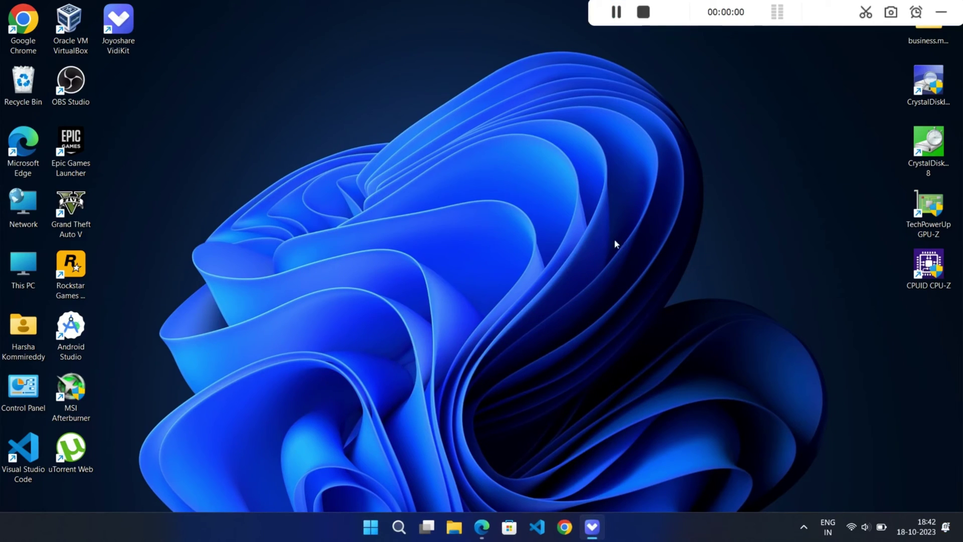
- While recording, refresh the desktop, open and close This PC, and reposition the recorder toolbar
right_click(338, 234)
click(383, 280)
double_click(23, 264)
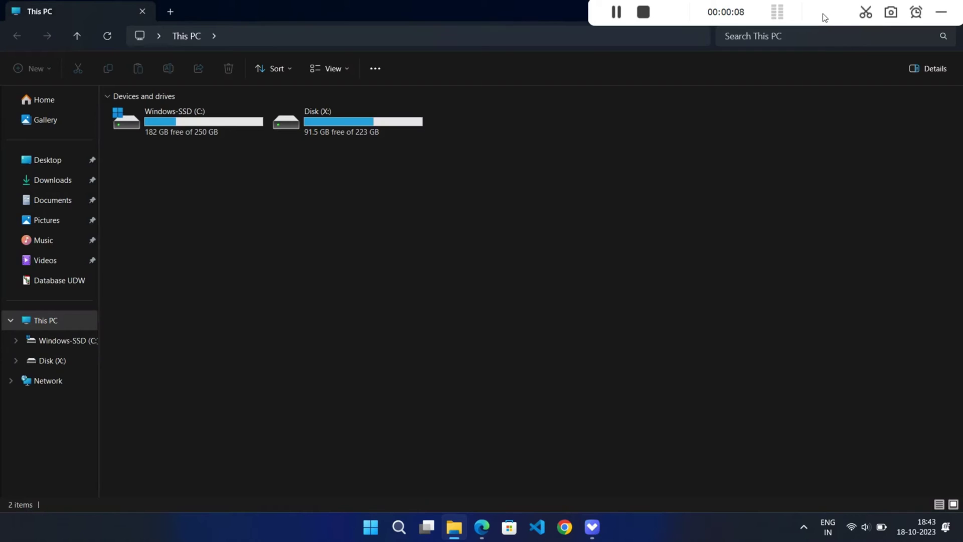
drag(838, 13, 729, 219)
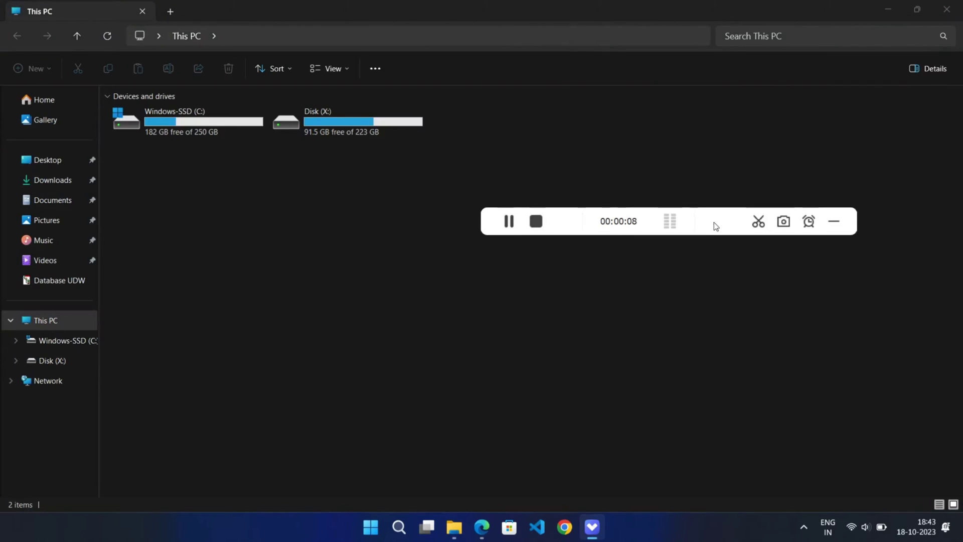
click(947, 9)
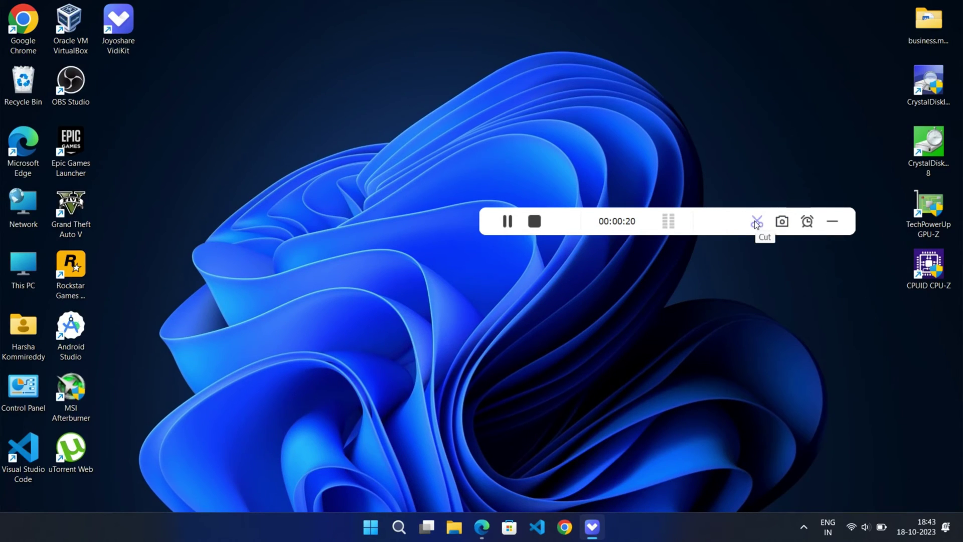
- Cancel the auto-stop-by-length schedule, move the recorder toolbar to the bottom, and pause recording
click(807, 222)
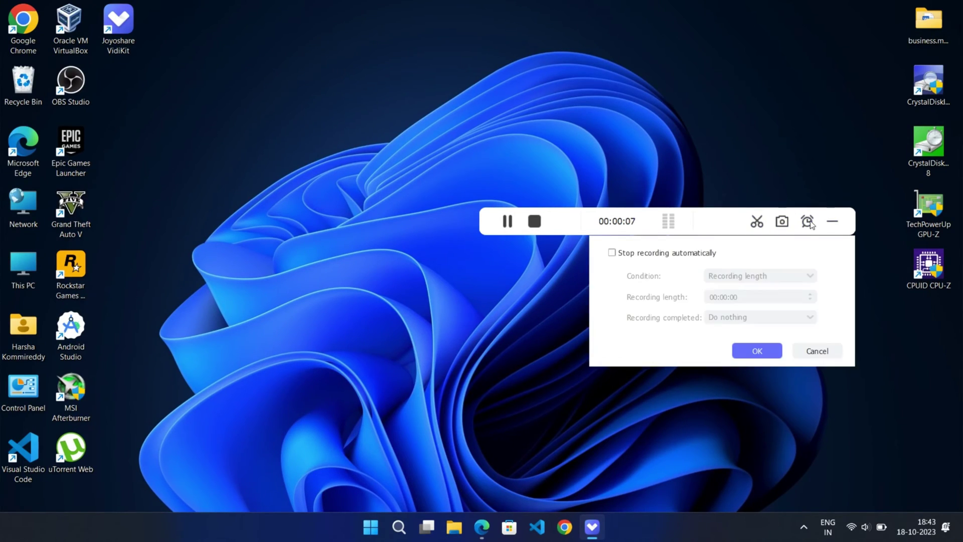
click(612, 252)
click(785, 276)
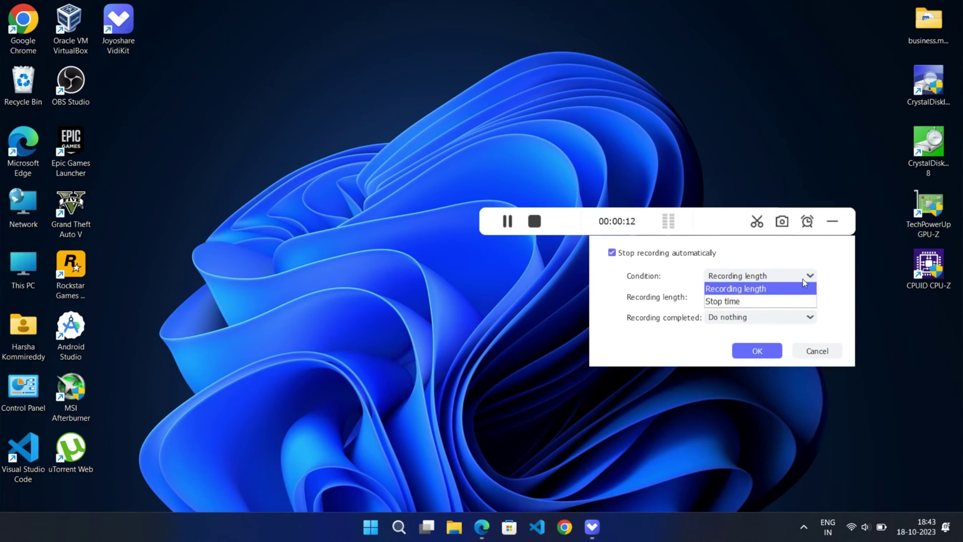
click(799, 287)
click(814, 351)
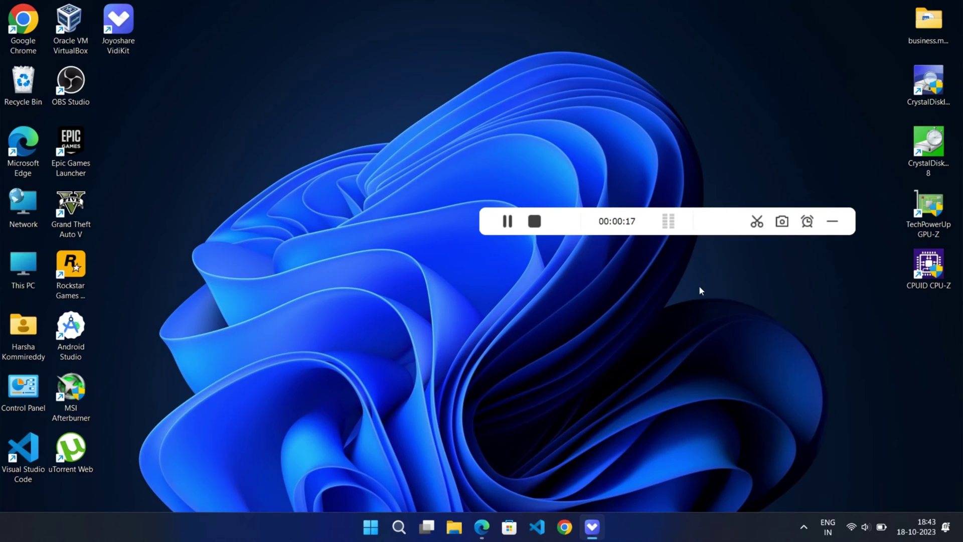
drag(695, 221, 519, 500)
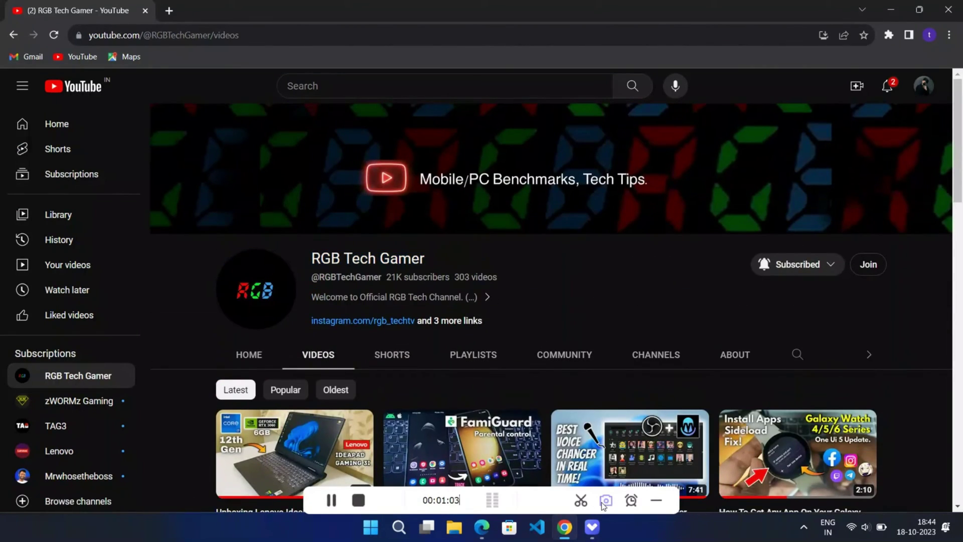
click(331, 501)
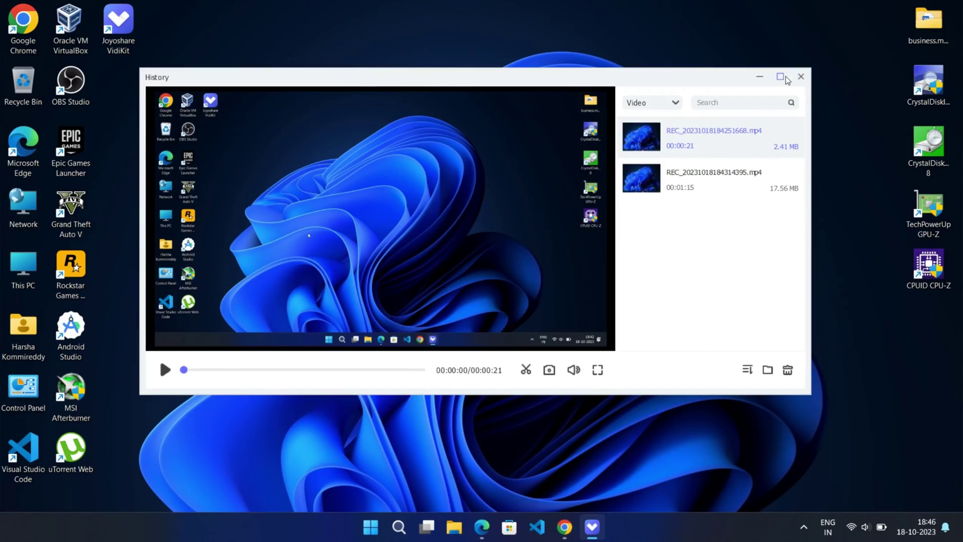
- Open History maximized, load and play the 1:15 recording, and enter trim mode
click(779, 78)
click(868, 130)
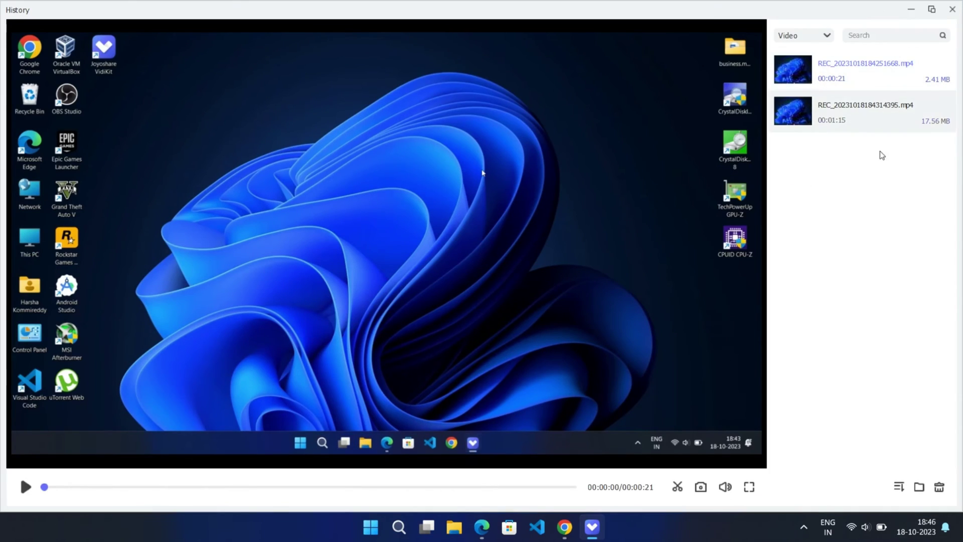
click(26, 487)
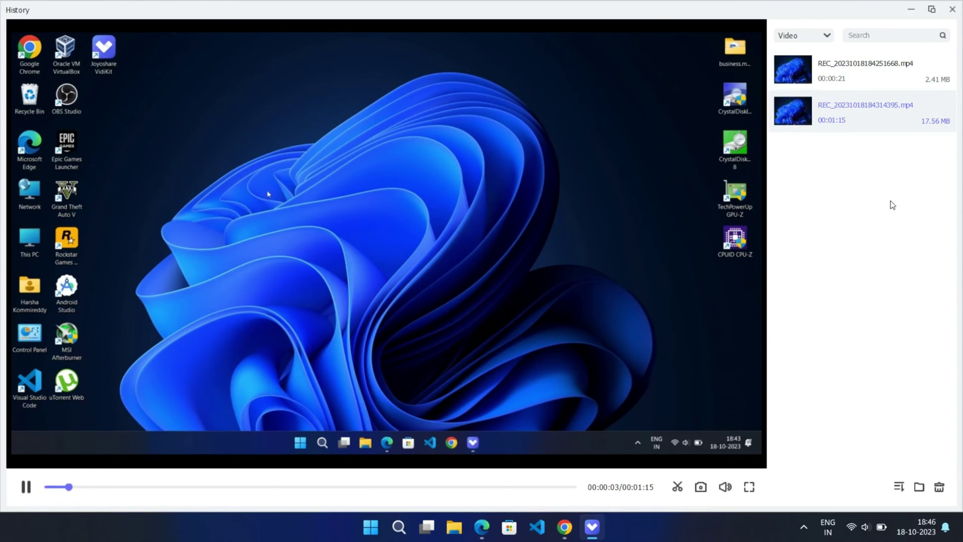
click(677, 486)
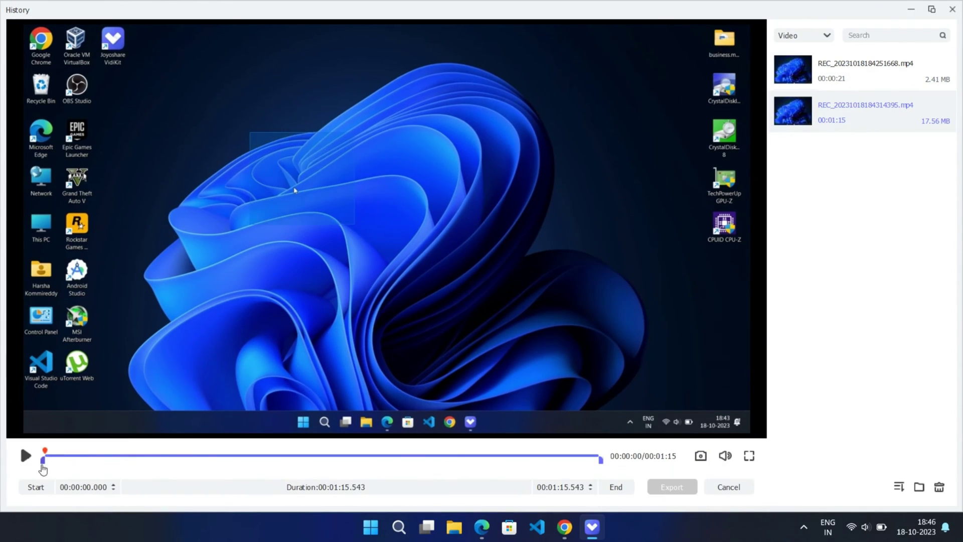
- Trim the recording to 47 seconds, export it deleting the original, and open the Converted folder
drag(601, 459, 396, 460)
click(674, 488)
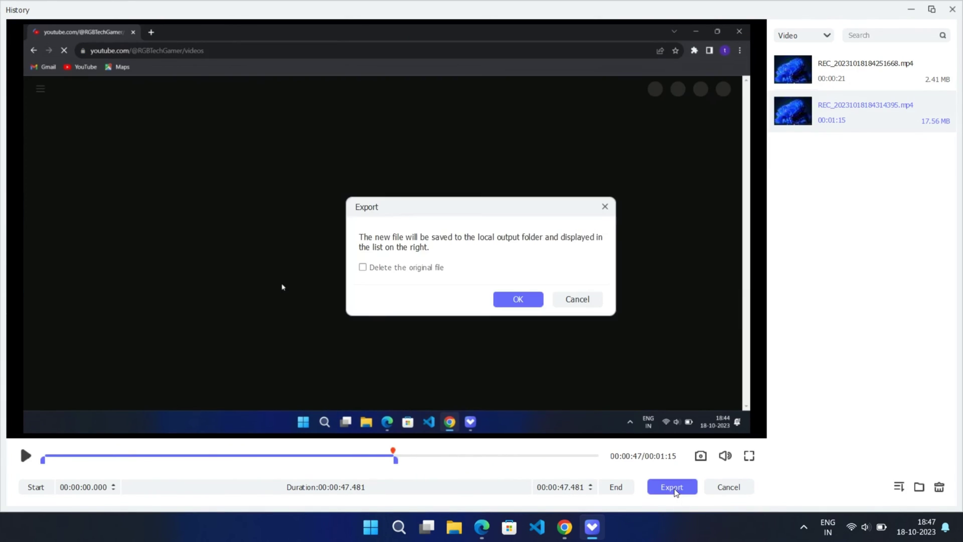
click(362, 267)
click(518, 299)
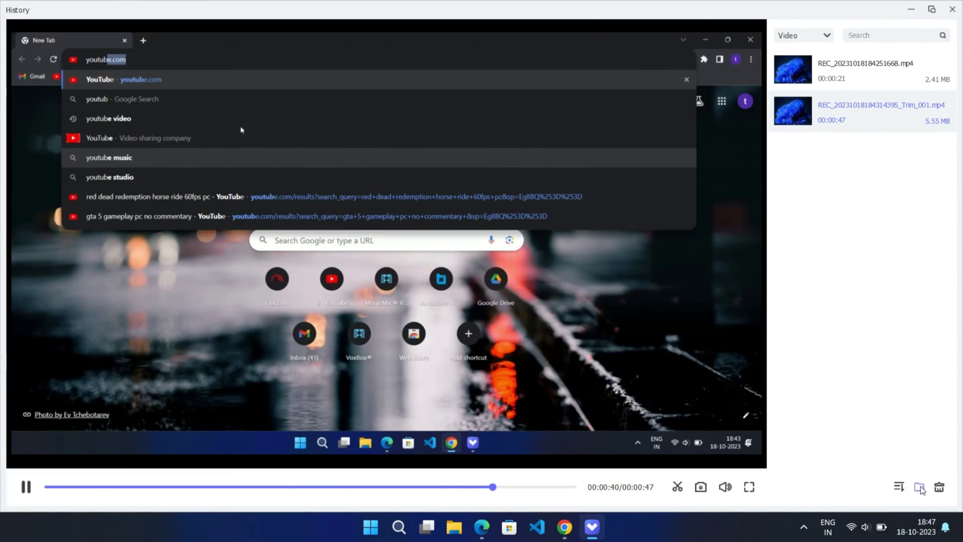
click(920, 488)
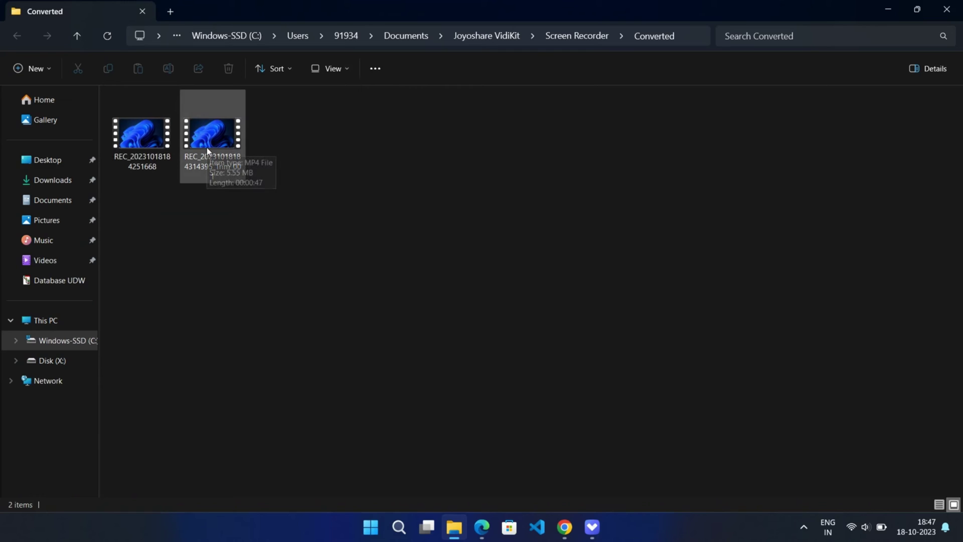
- Preview the Trim_001 clip in Media Player, skipping ahead to 0:32, then close it
double_click(207, 148)
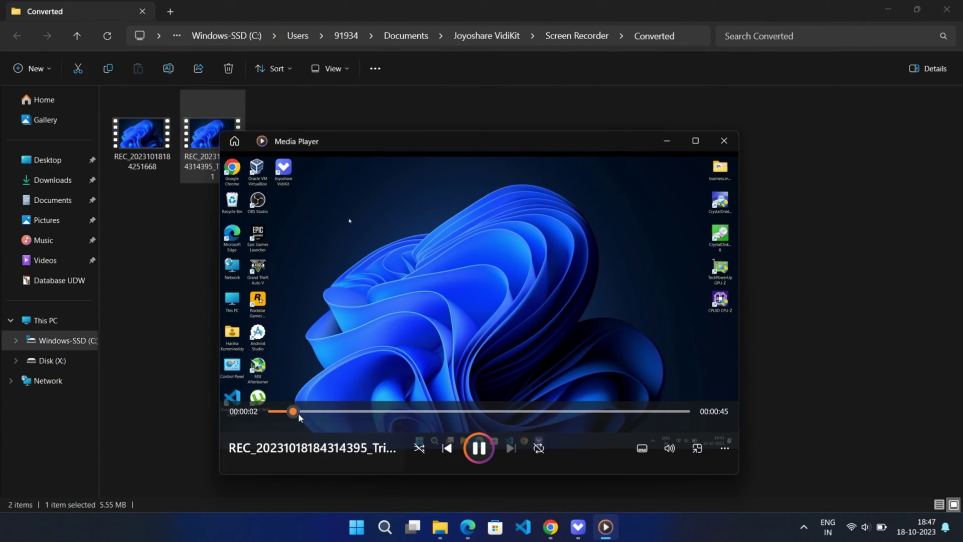
drag(299, 415, 557, 411)
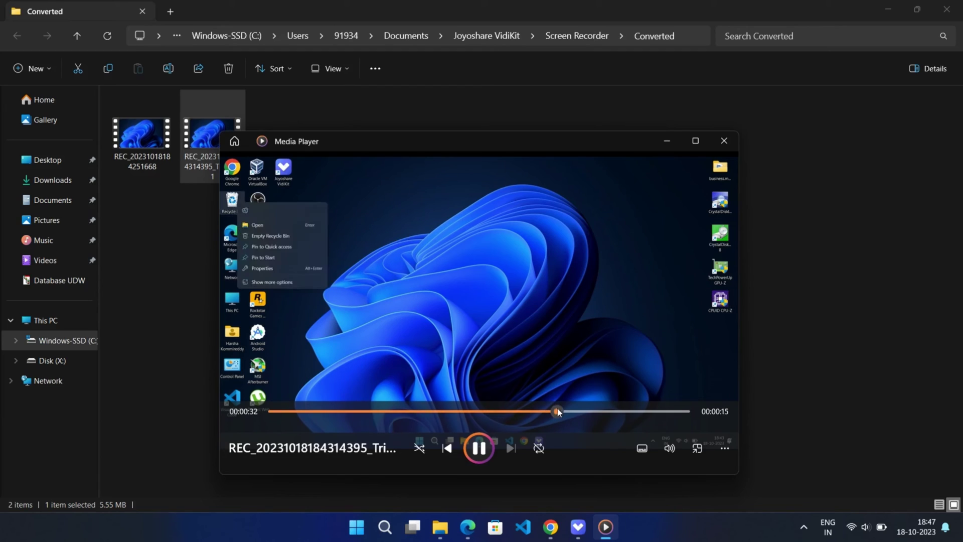
click(724, 141)
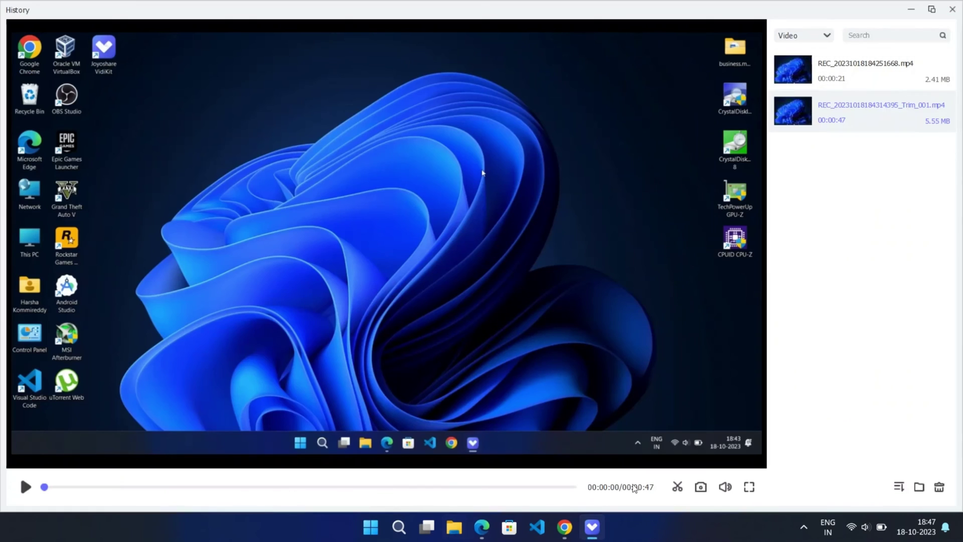
- Switch the History list to Screenshot and preview each of the three saved screenshots
click(805, 35)
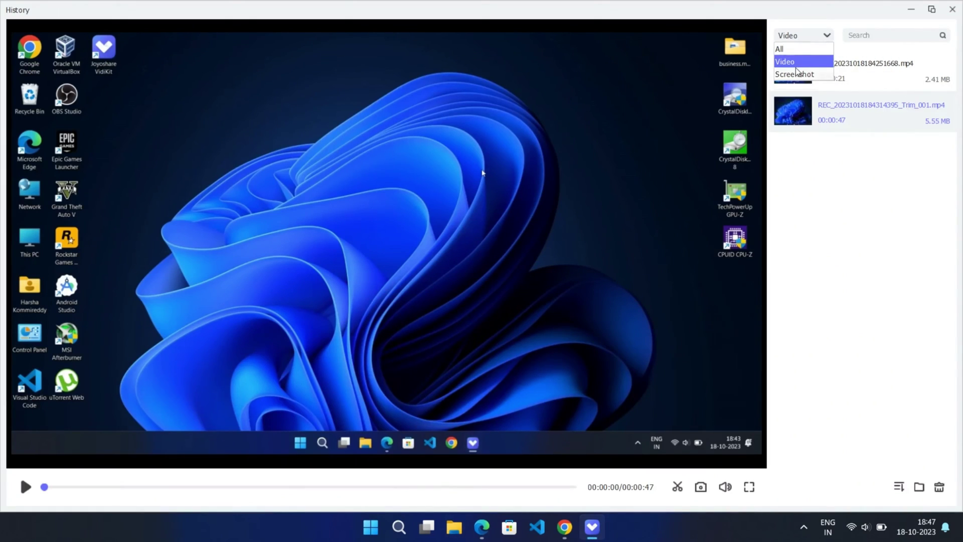
click(800, 73)
click(868, 70)
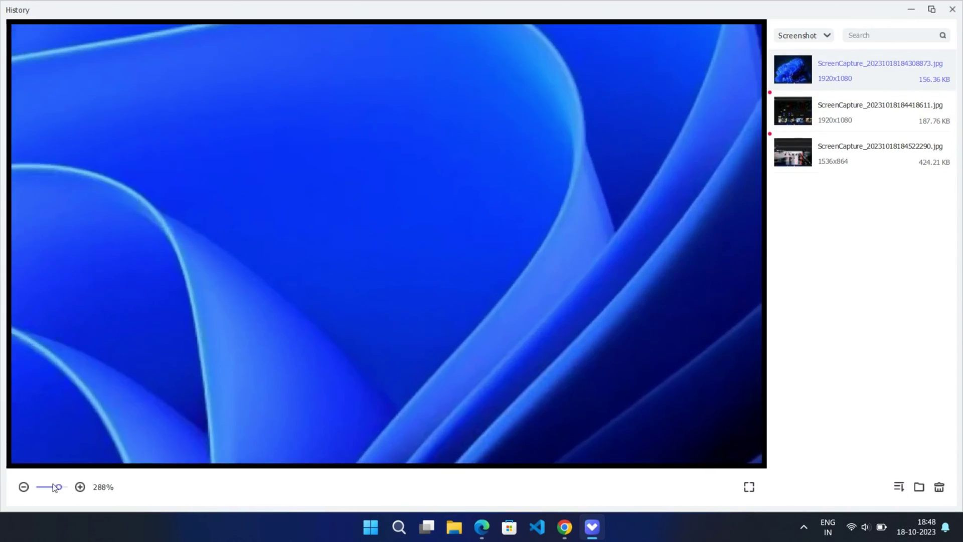
drag(60, 490, 1, 499)
click(859, 115)
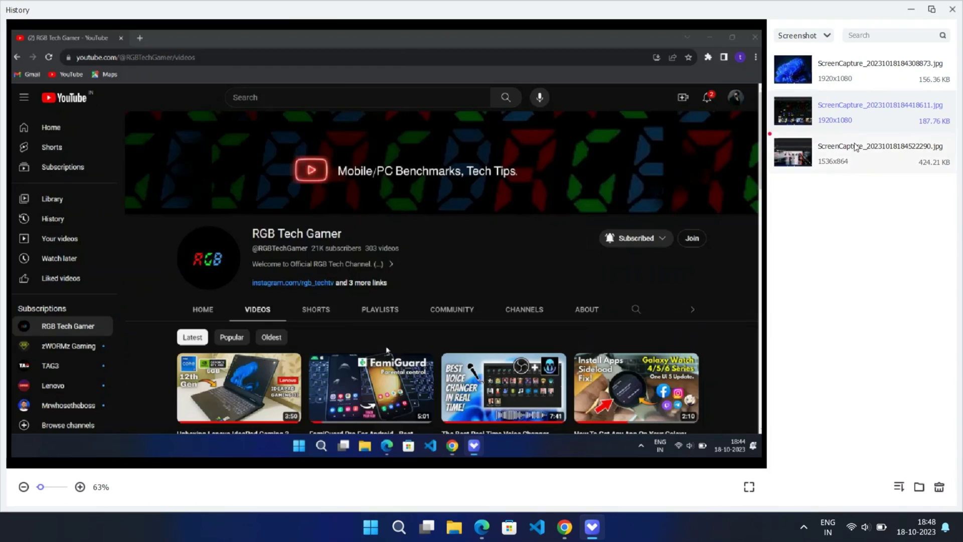
click(860, 152)
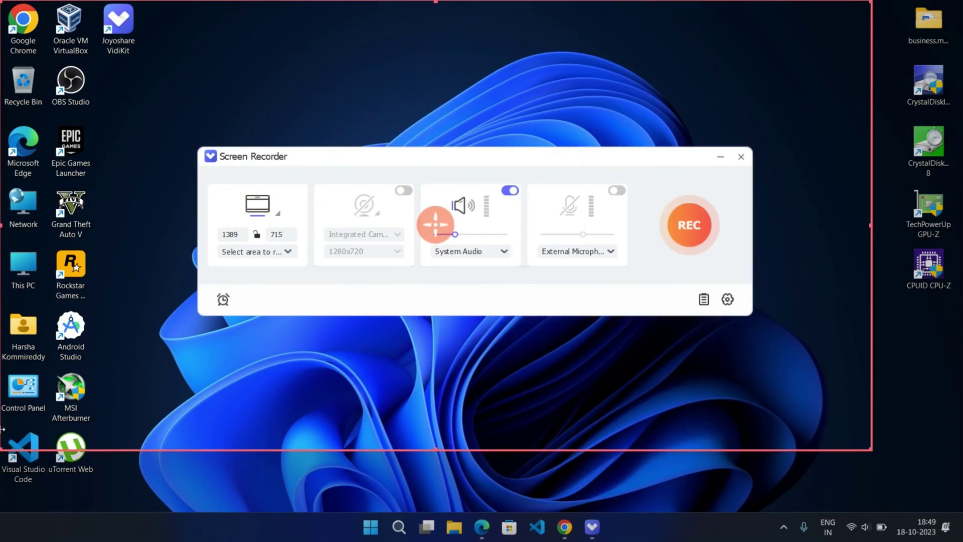
- Scroll through the Preferences output folder and video format settings
scroll(437, 351, down, 4)
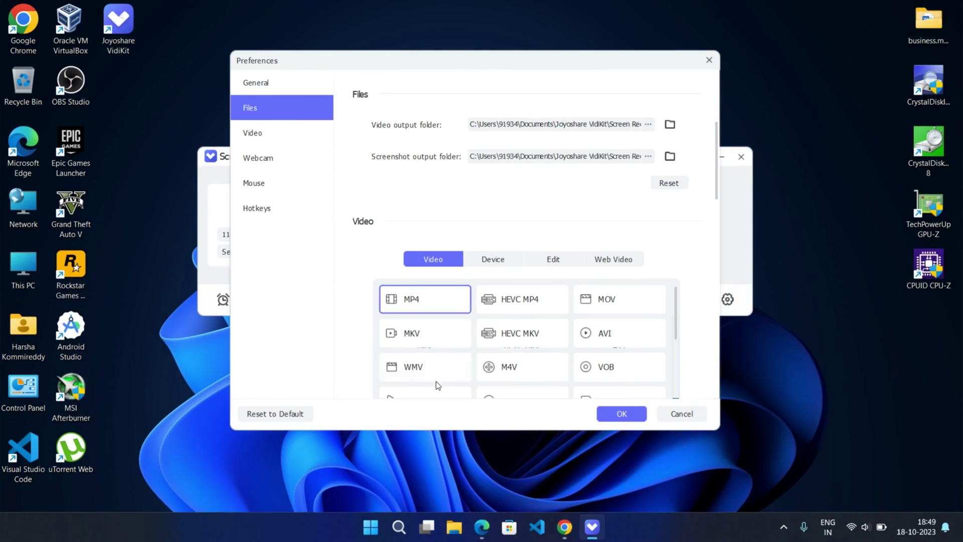
scroll(625, 374, down, 3)
scroll(620, 359, down, 3)
scroll(621, 359, down, 3)
scroll(614, 326, down, 3)
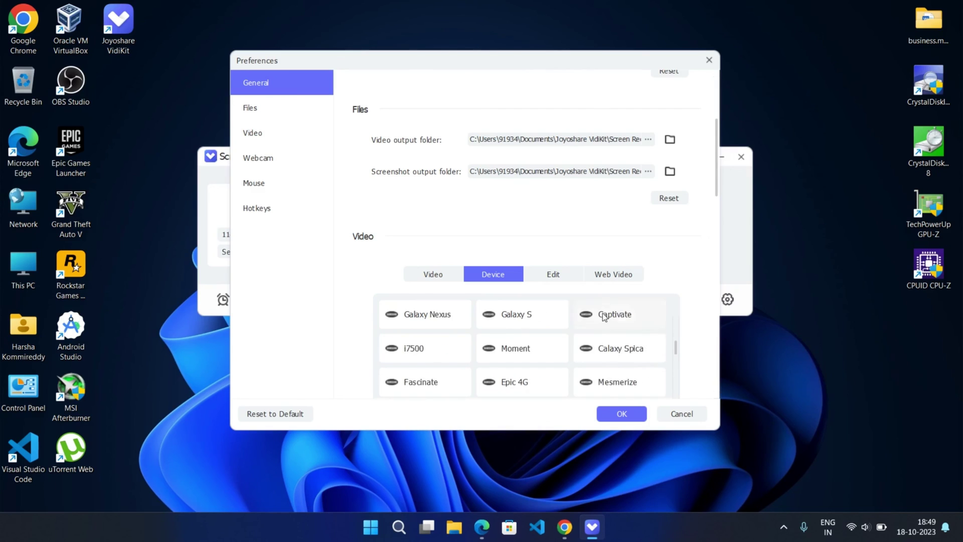
scroll(567, 322, down, 3)
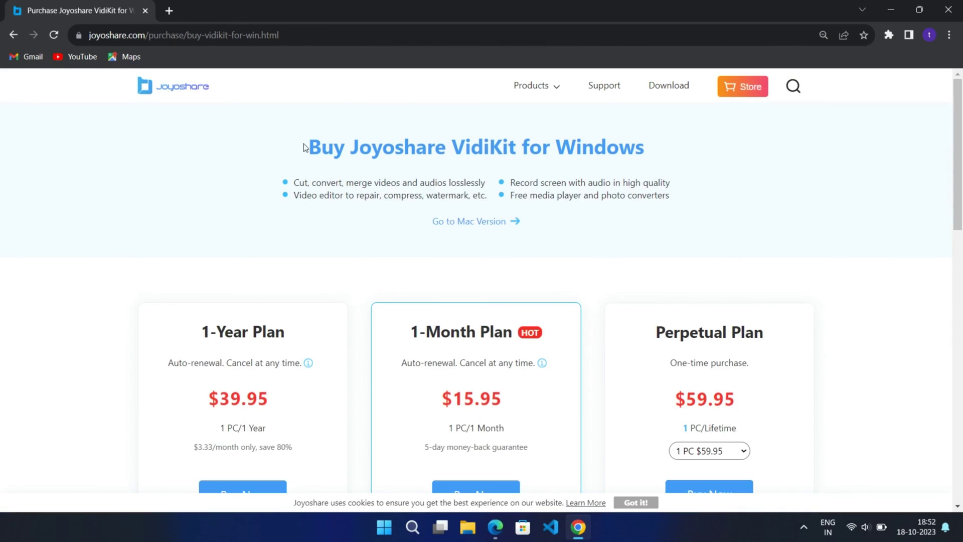
scroll(632, 176, down, 2)
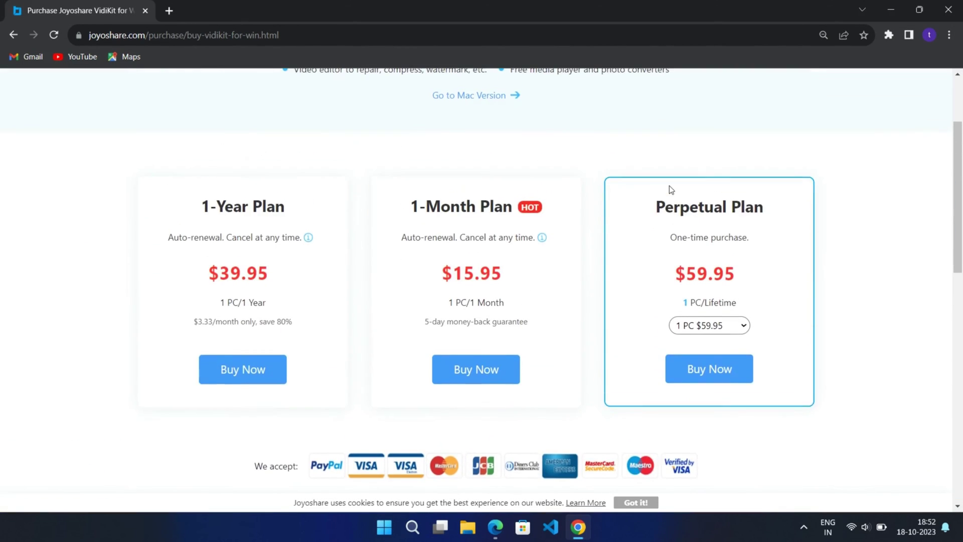